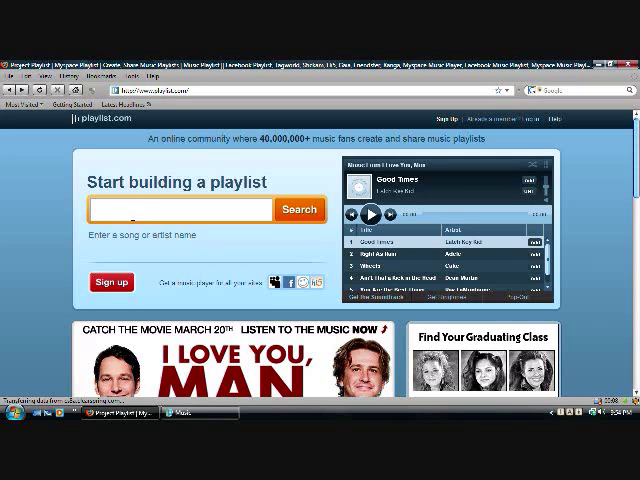
type("Ev")
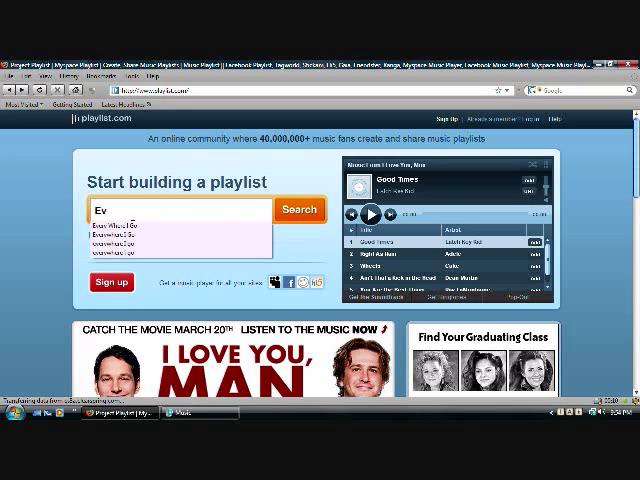
type("erywhere I")
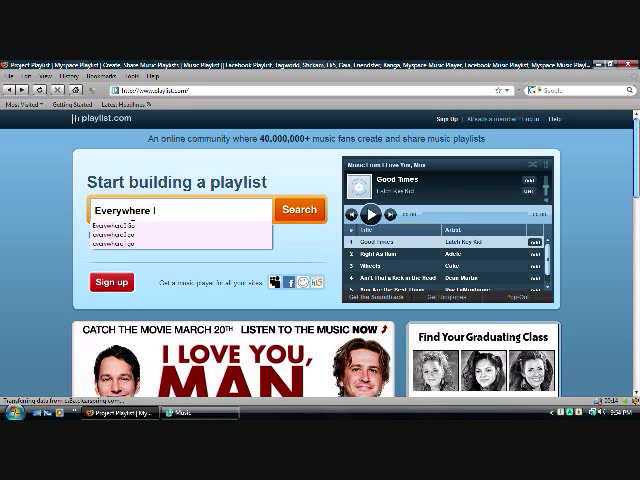
type(" Go")
Step: Submit a Playlist.com search for the song 'Everywhere I Go'
left_click(291, 211)
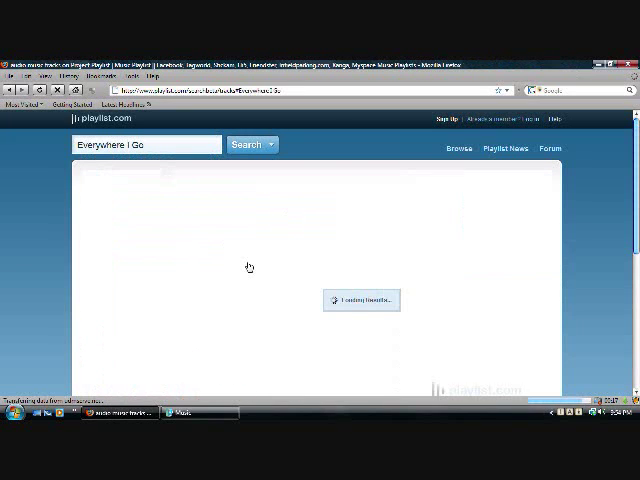
scroll(268, 337, "down", 5)
scroll(268, 342, "down", 2)
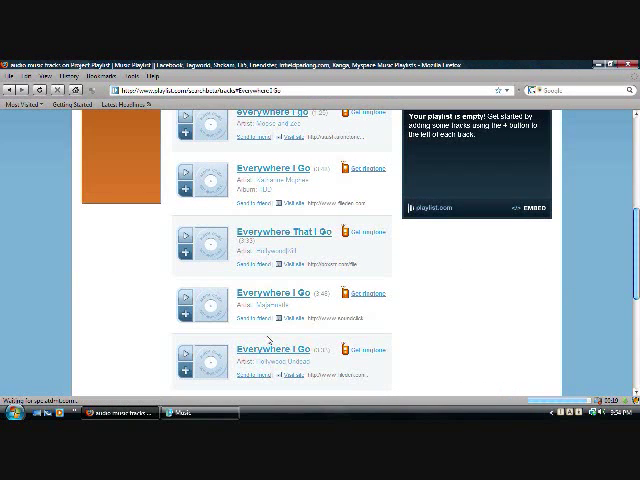
scroll(268, 342, "down", 2)
scroll(269, 343, "down", 2)
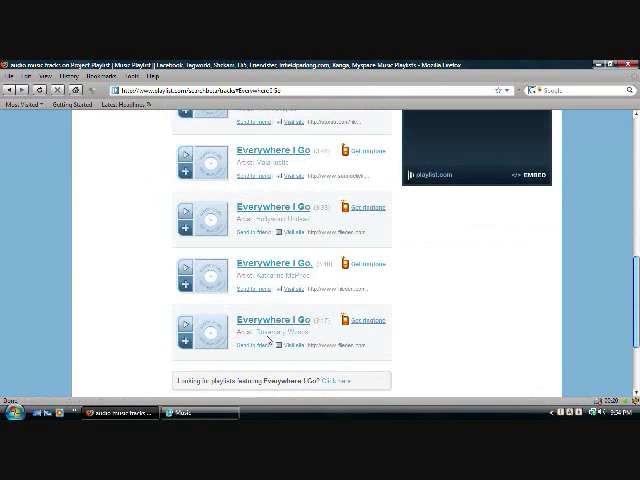
Step: Start playing Hollywood Undead's 'Everywhere I Go' from the search results
left_click(186, 214)
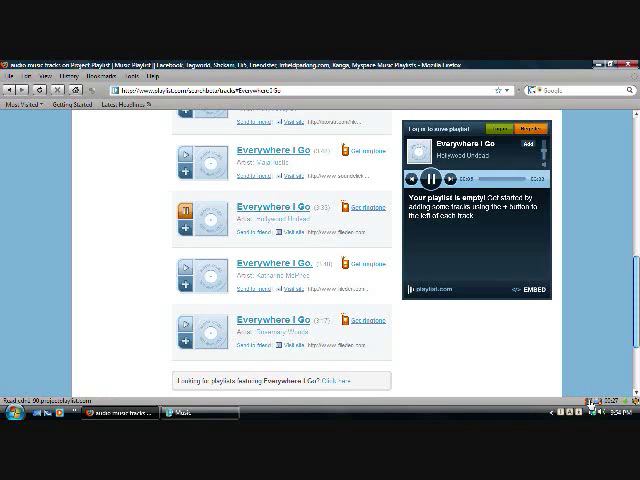
Step: Grab the playing track with FlashGot, saving it to the Music folder
left_click(592, 400)
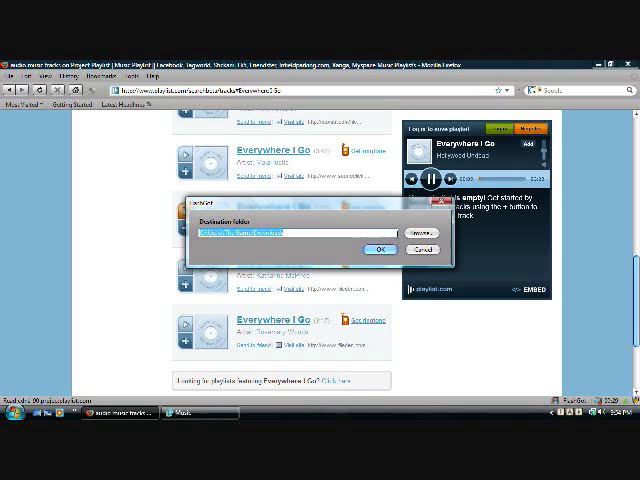
left_click(419, 232)
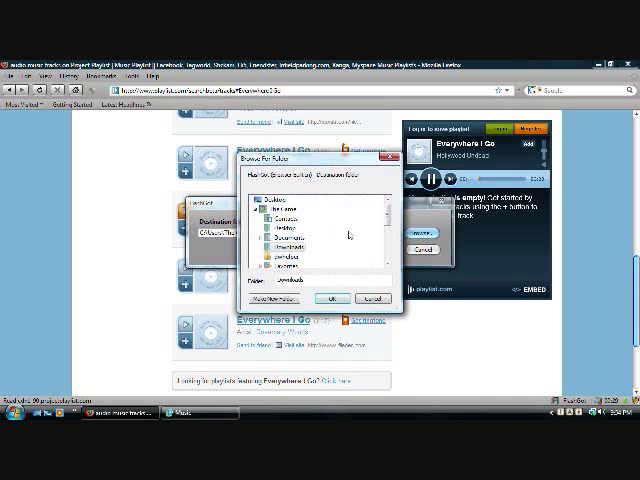
left_click_drag(389, 217, 389, 240)
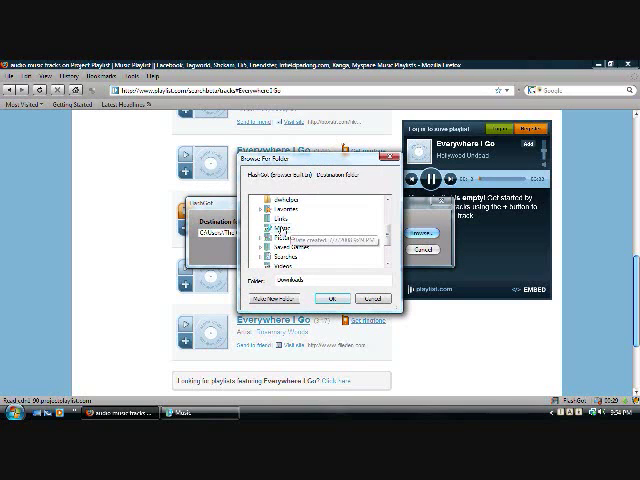
left_click(283, 228)
left_click(333, 301)
left_click(381, 251)
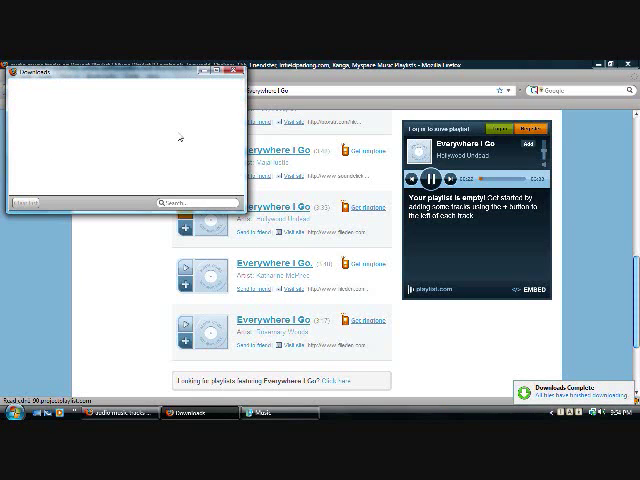
Step: Close Downloads and rename the downloaded file in Music to 'Everywhere I Go'
left_click(236, 71)
left_click(200, 412)
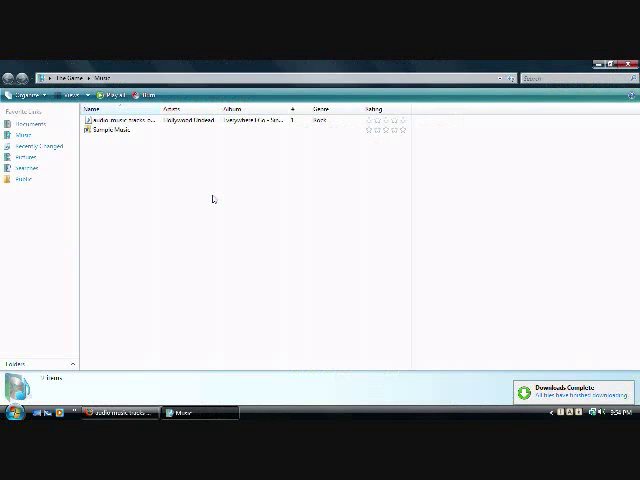
right_click(160, 120)
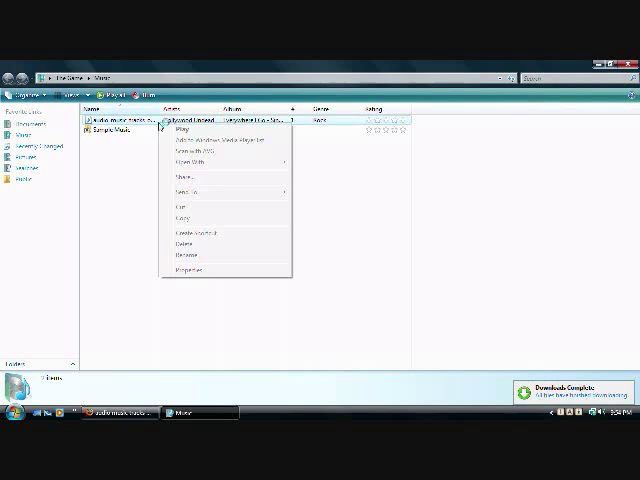
left_click(194, 256)
key("BackSpace")
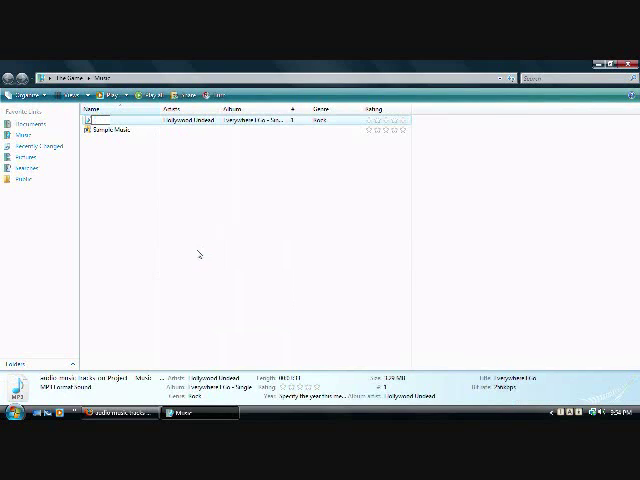
right_click(111, 120)
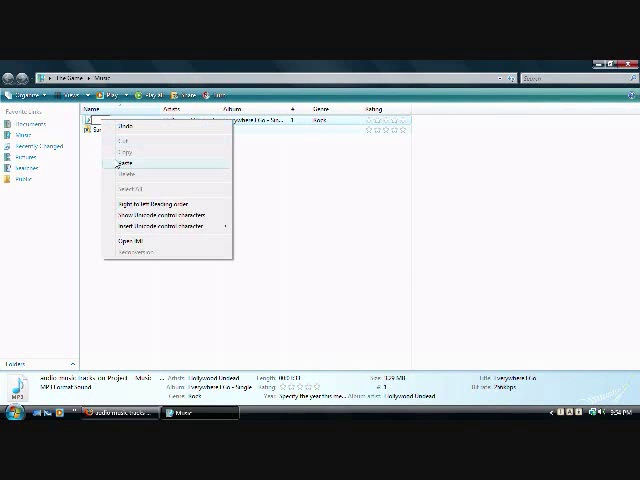
left_click(119, 163)
key("Return")
left_click(117, 162)
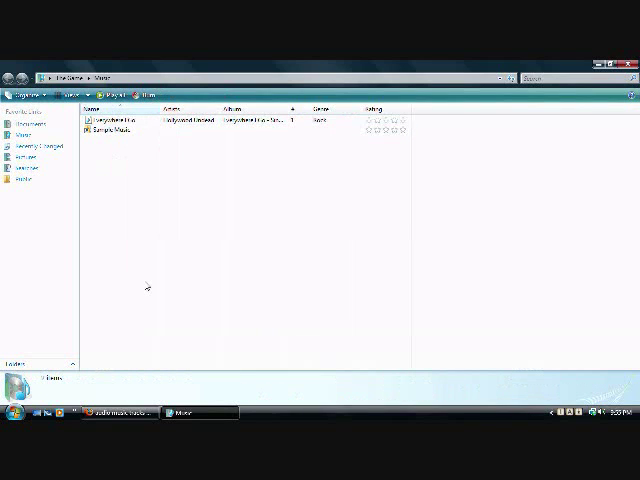
Step: Back in Firefox, pause the Hollywood Undead track and navigate back one page
left_click(118, 412)
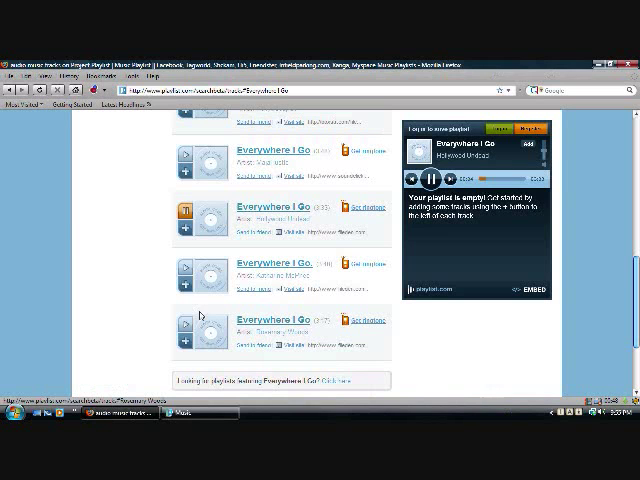
left_click(185, 210)
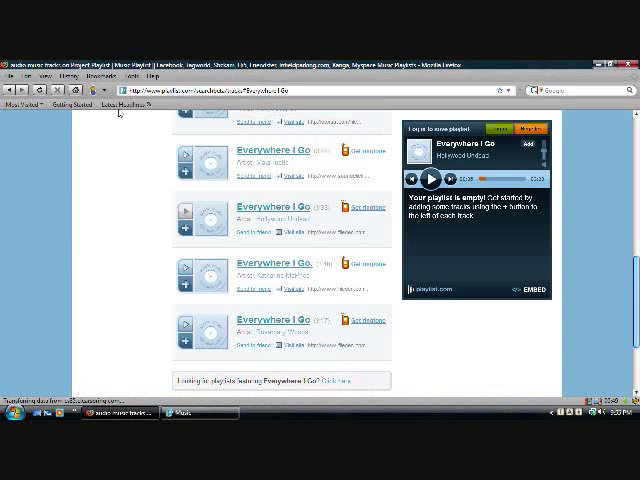
left_click(11, 90)
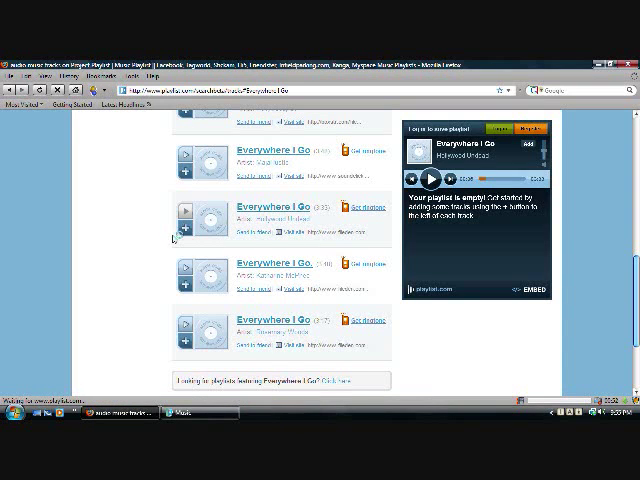